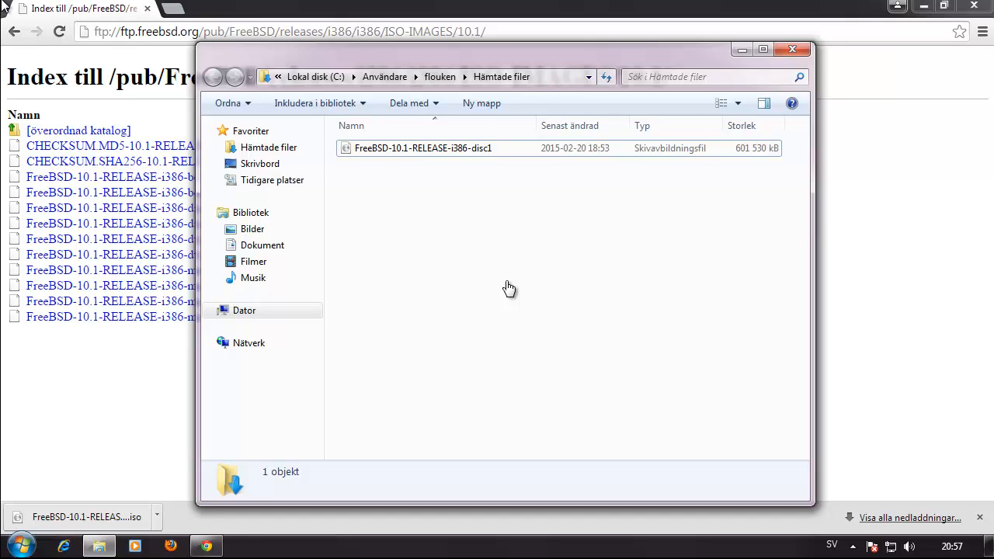
- Download the VirtualBox 4.3.22 installer for Windows hosts from the downloads page of virtualbox.org
click(176, 33)
text(v)
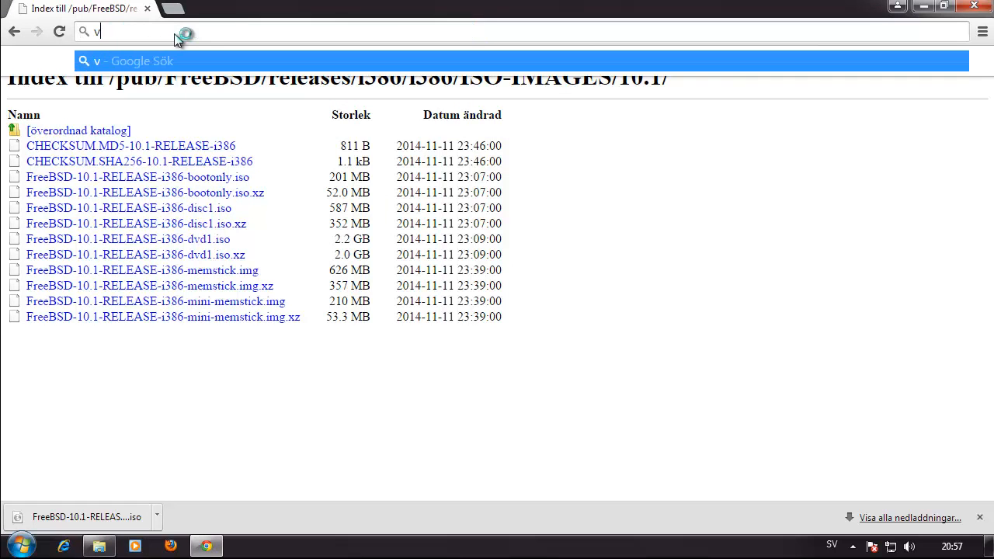
text(irtualbox.org)
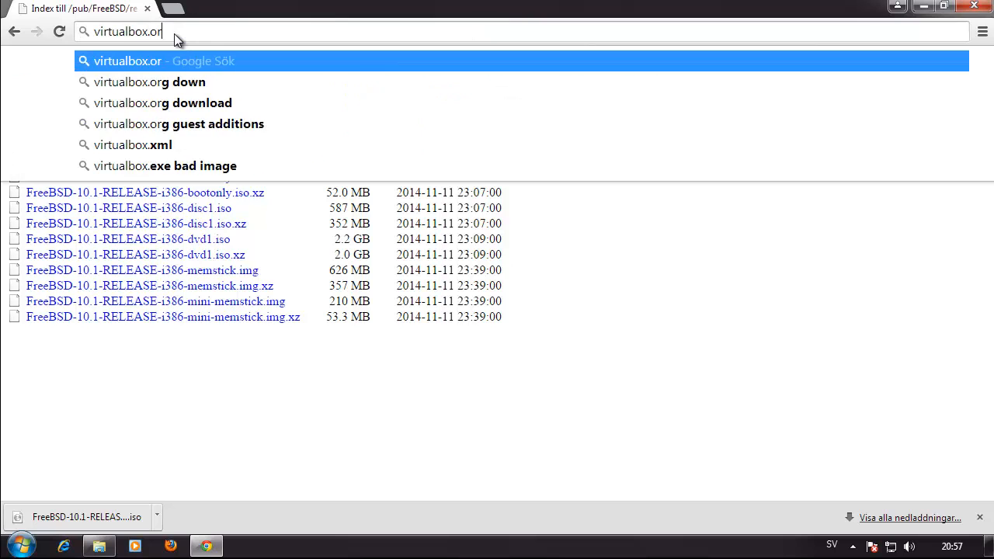
key(Return)
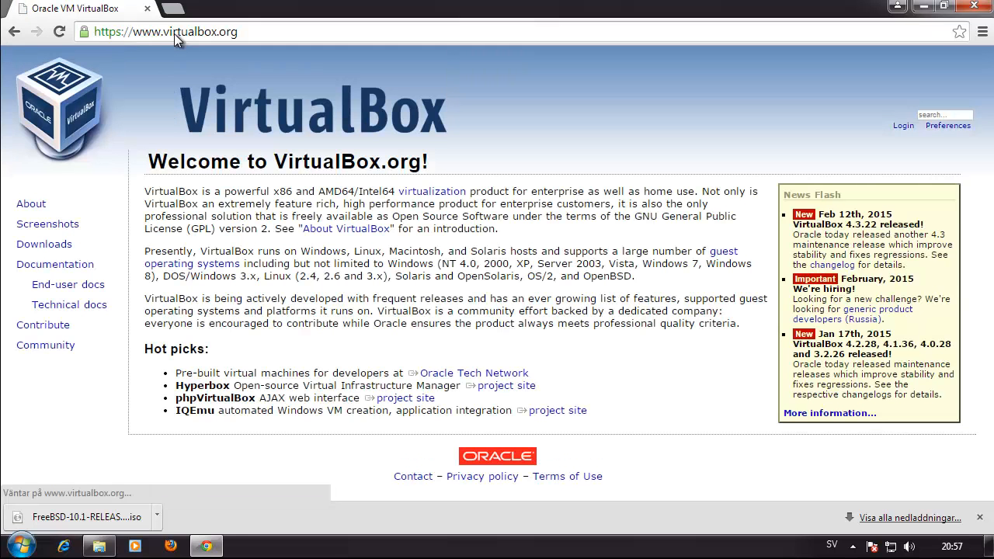
click(62, 255)
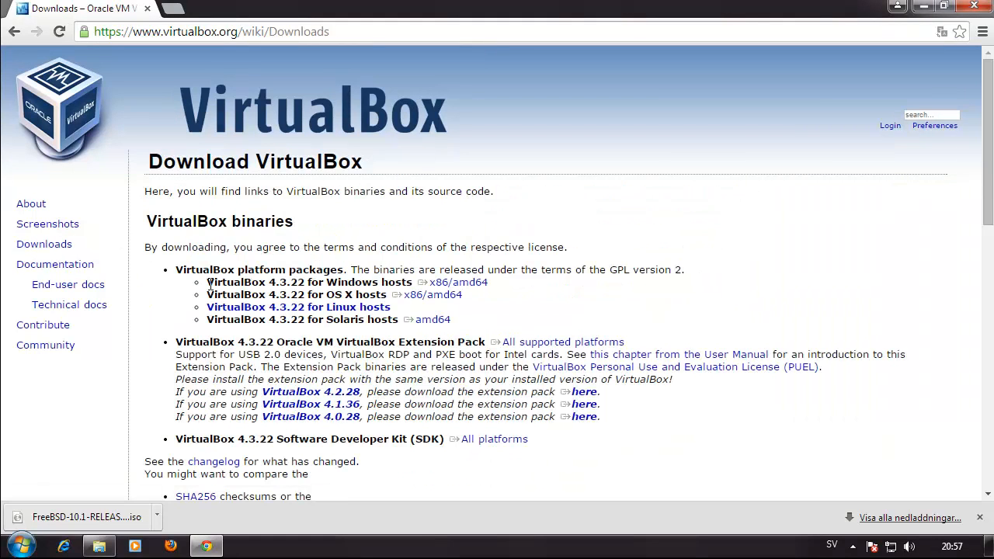
drag(207, 283, 454, 287)
click(455, 287)
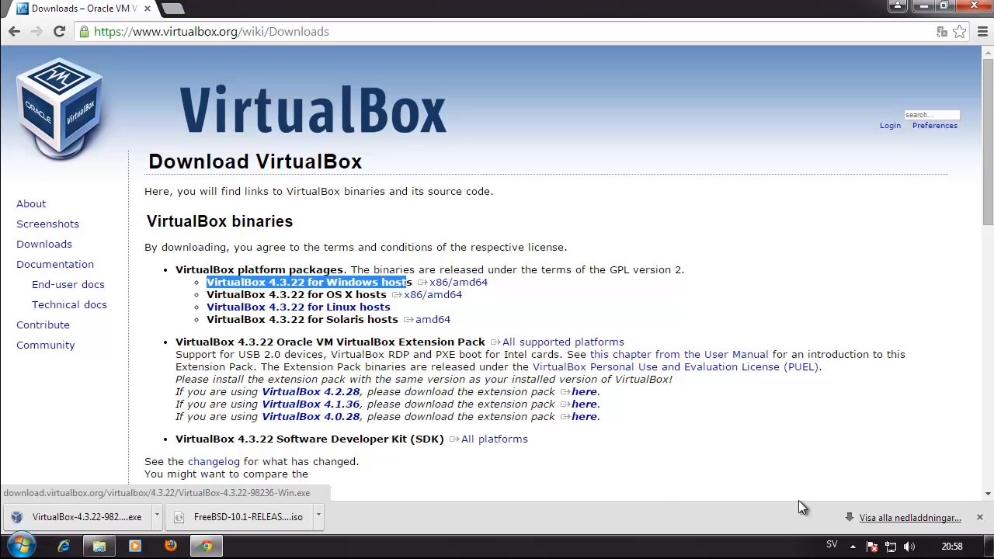
- Launch the downloaded VirtualBox installer, clear the other windows out of the way and allow the file to run
click(82, 516)
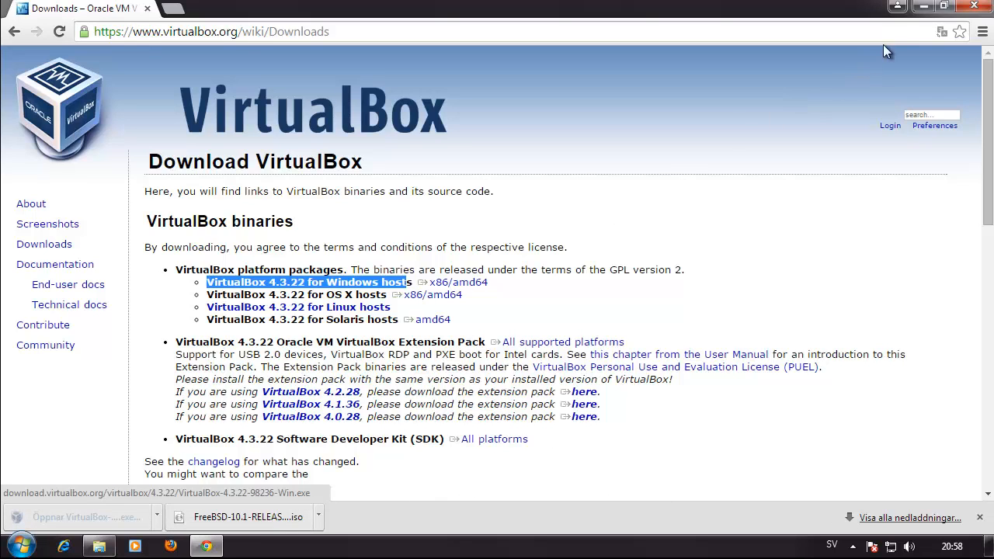
click(923, 6)
click(740, 47)
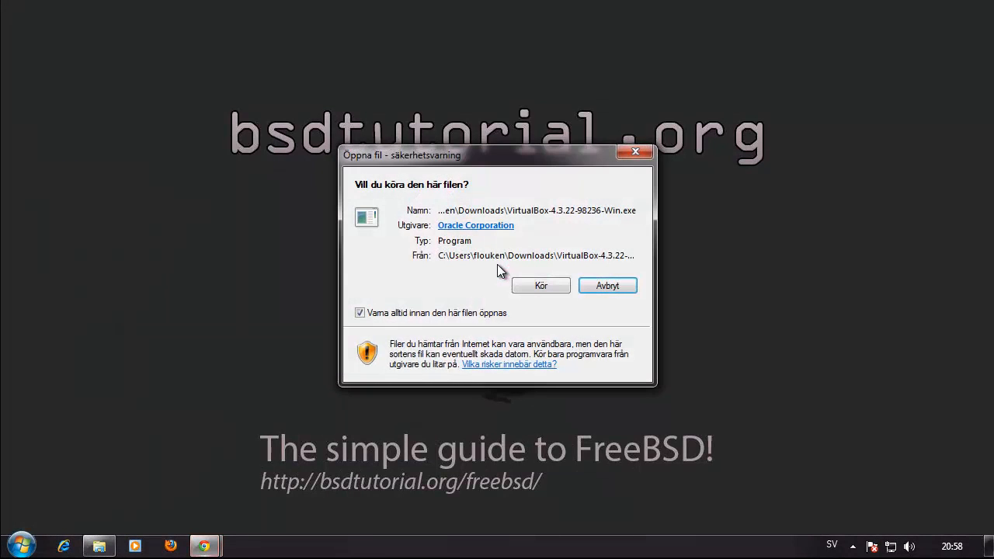
click(532, 288)
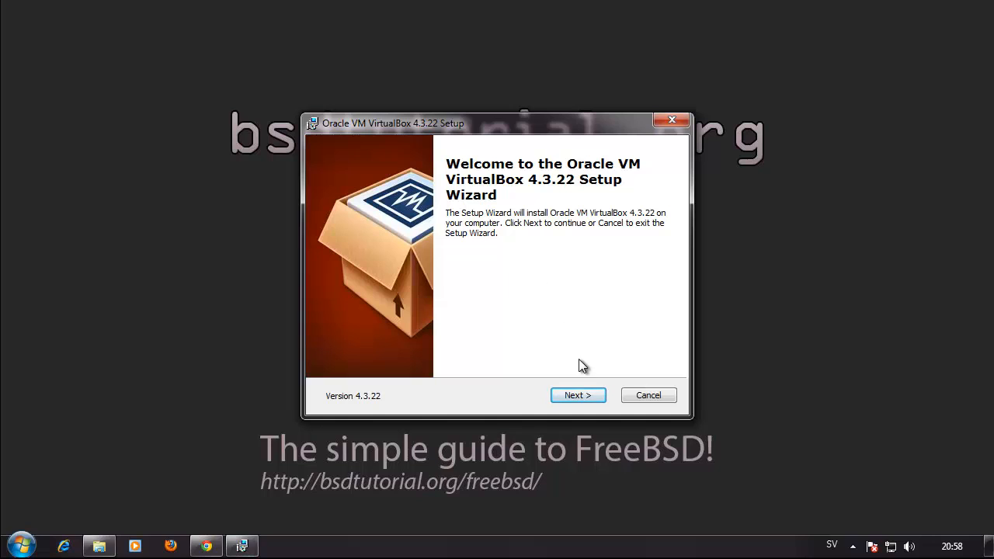
- Go through the VirtualBox setup wizard with the default features, location and shortcut options, and start the installation
click(577, 395)
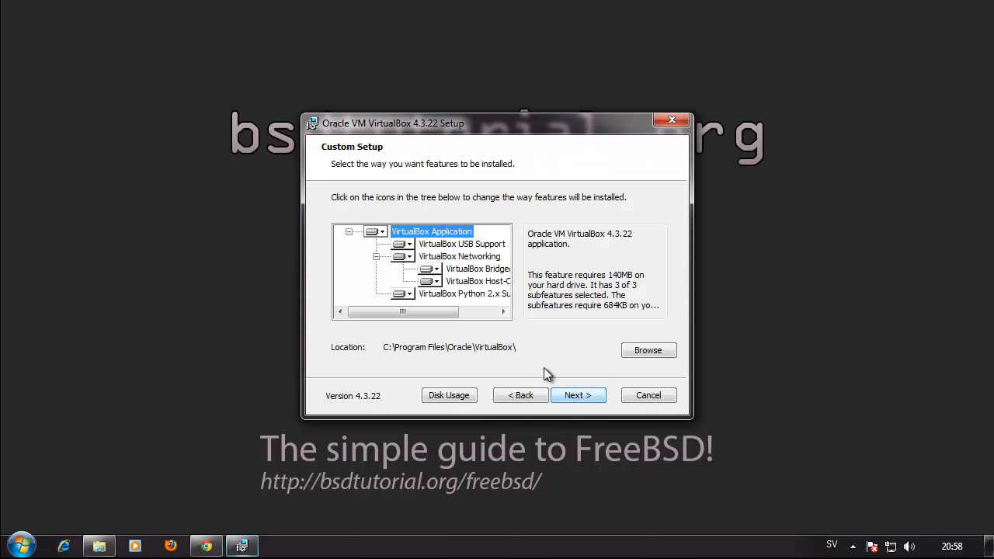
click(584, 397)
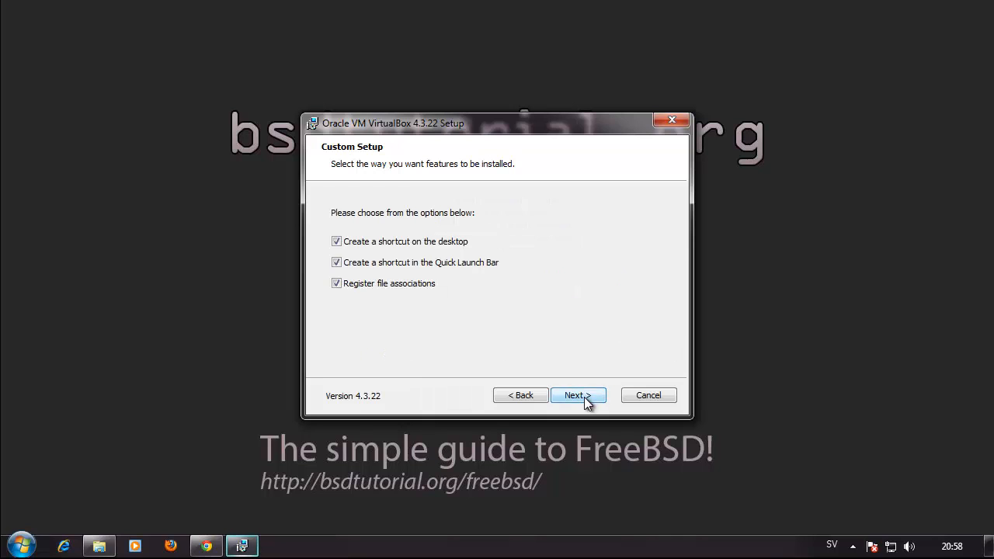
click(584, 397)
click(584, 396)
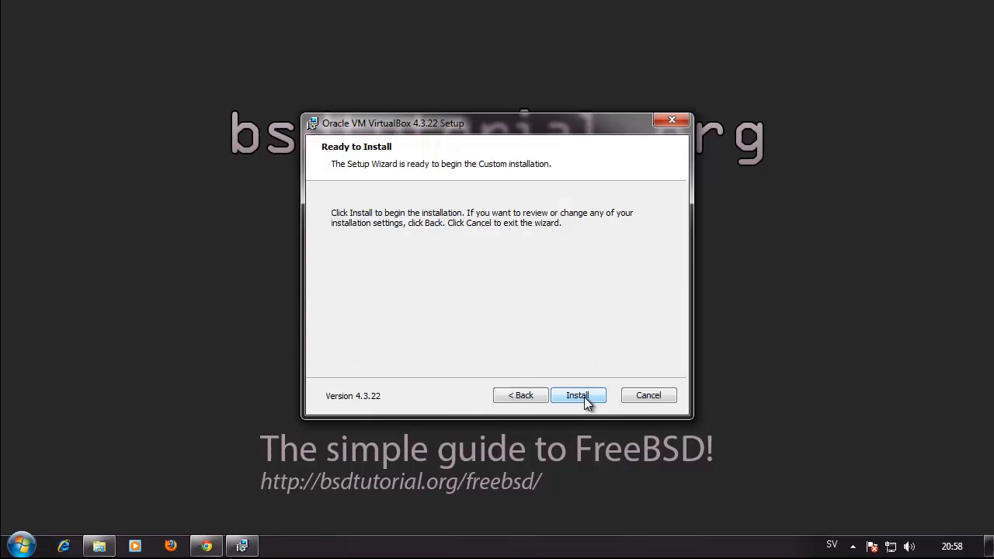
click(584, 397)
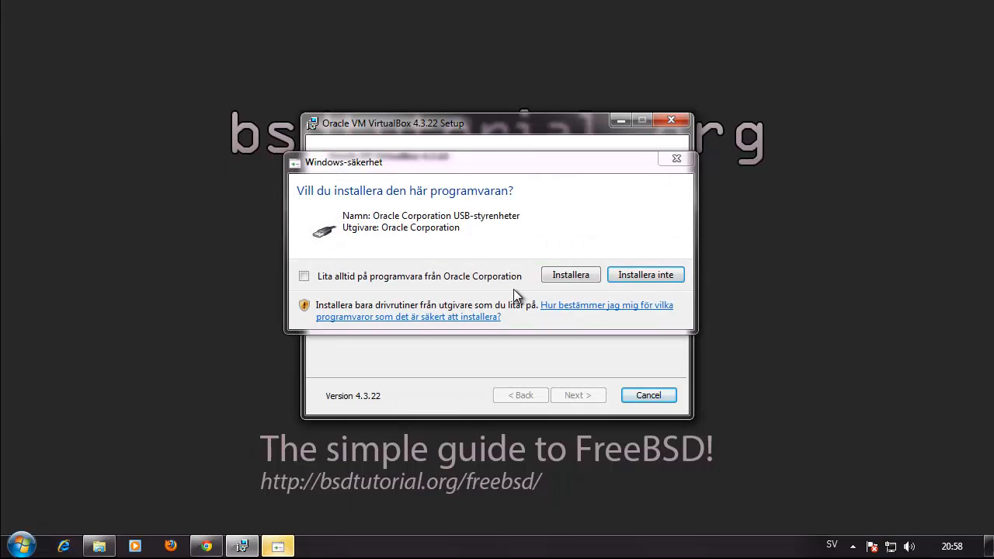
- Approve the Oracle Corporation USB and network drivers, then finish the setup with VirtualBox set to start after installation
click(571, 275)
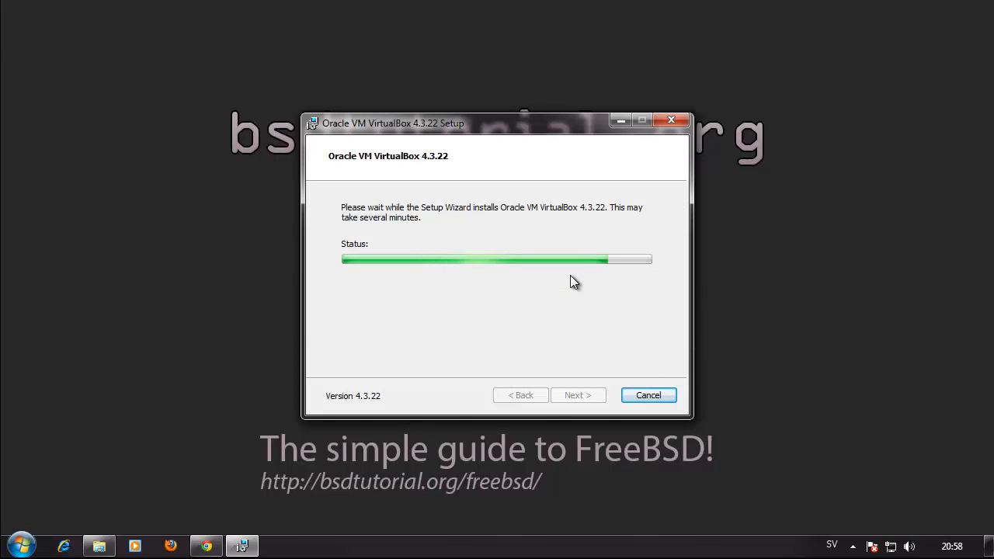
click(570, 275)
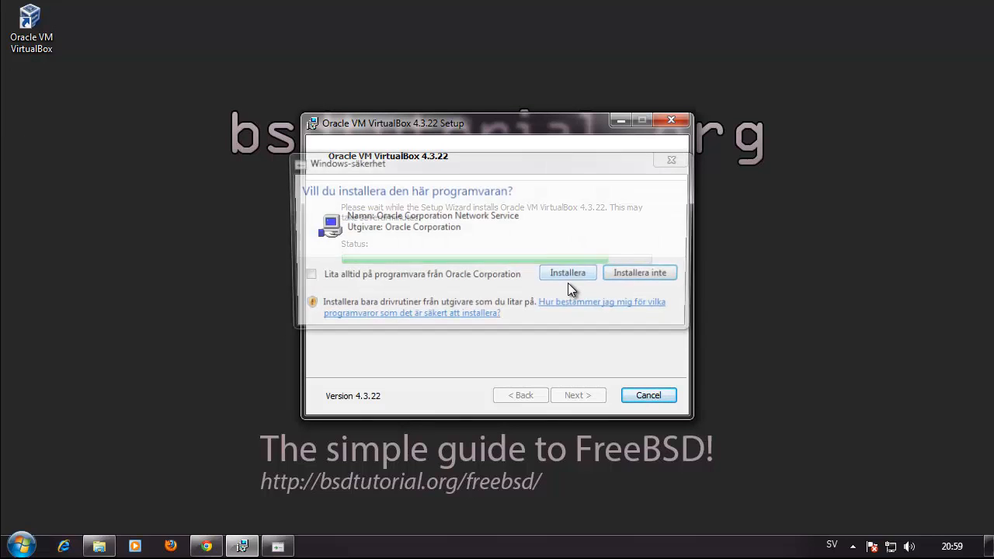
click(575, 273)
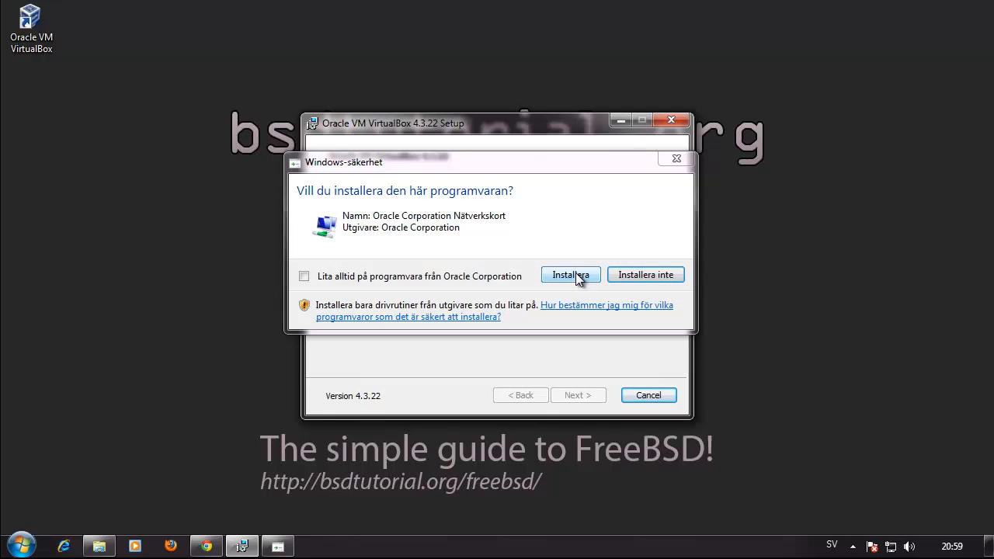
click(575, 272)
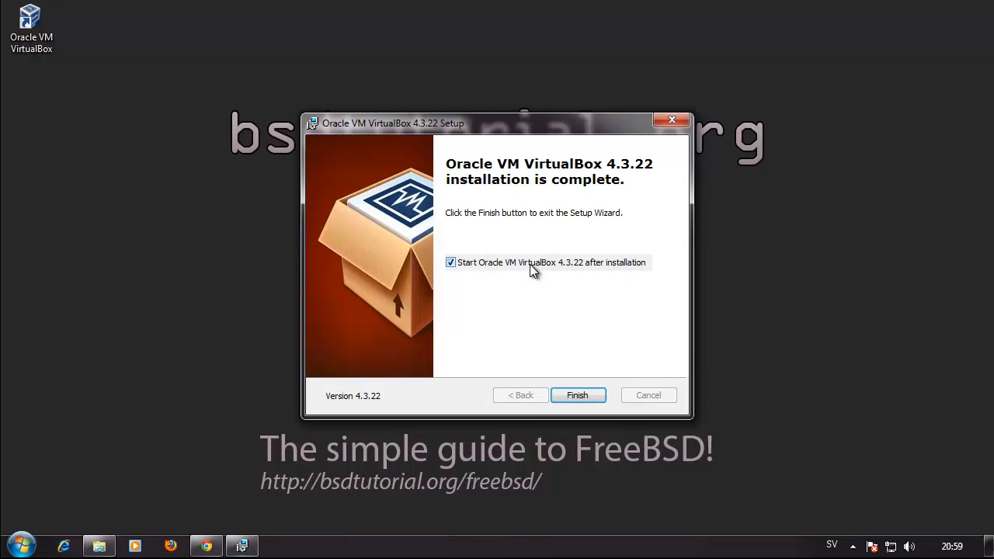
click(578, 396)
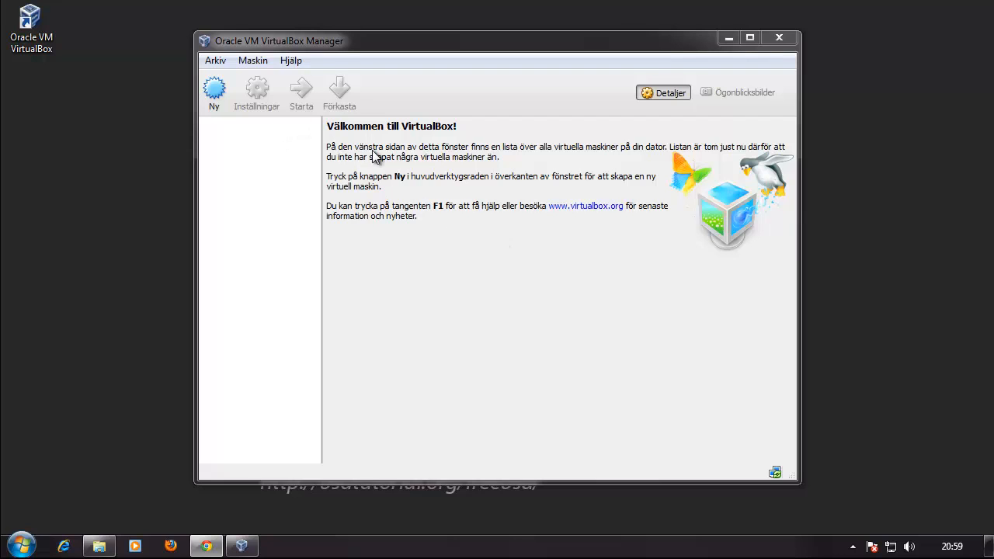
- Change the VirtualBox Manager interface language to the built-in English in the program preferences
click(224, 63)
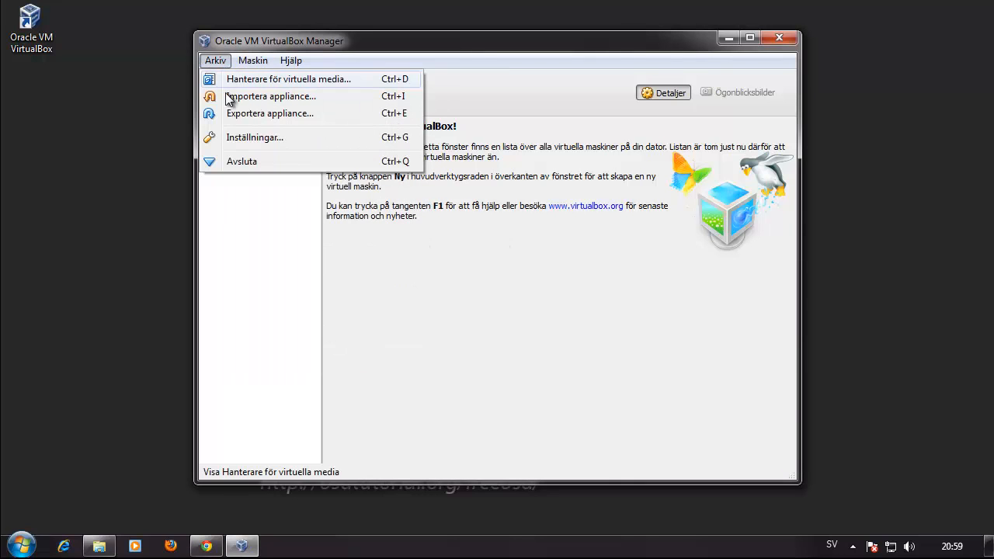
click(236, 139)
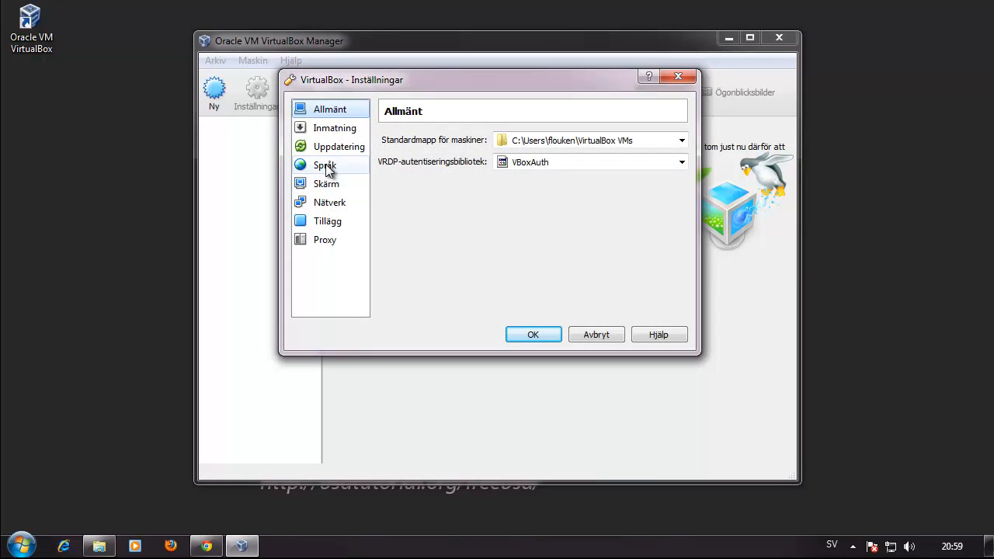
click(327, 166)
click(435, 168)
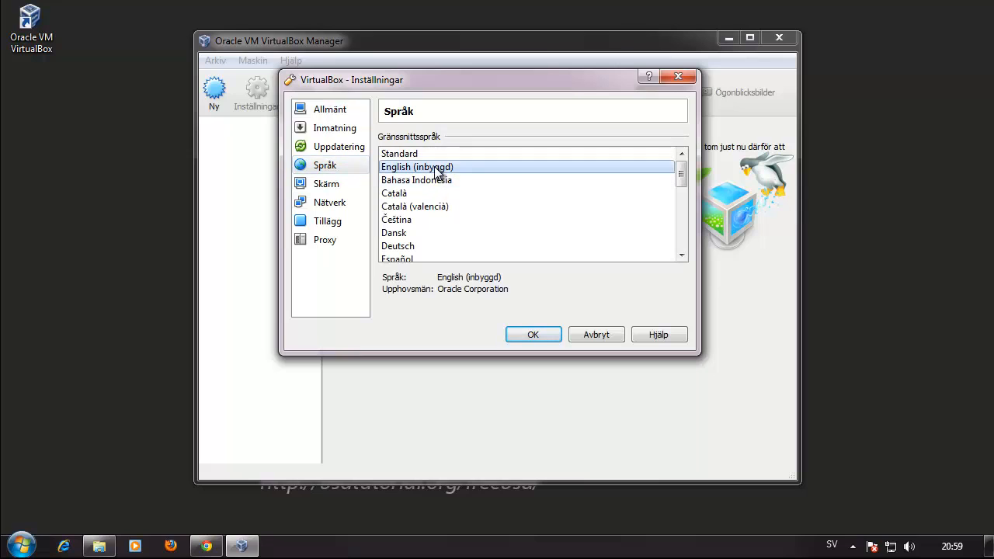
click(549, 337)
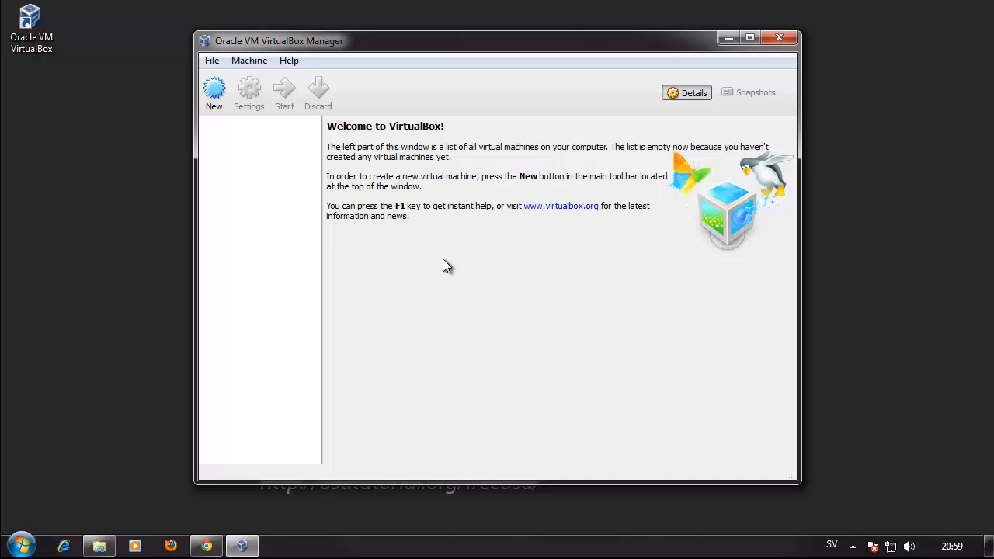
- Start a new virtual machine named freebsd with type BSD and version FreeBSD (32 bit)
click(216, 93)
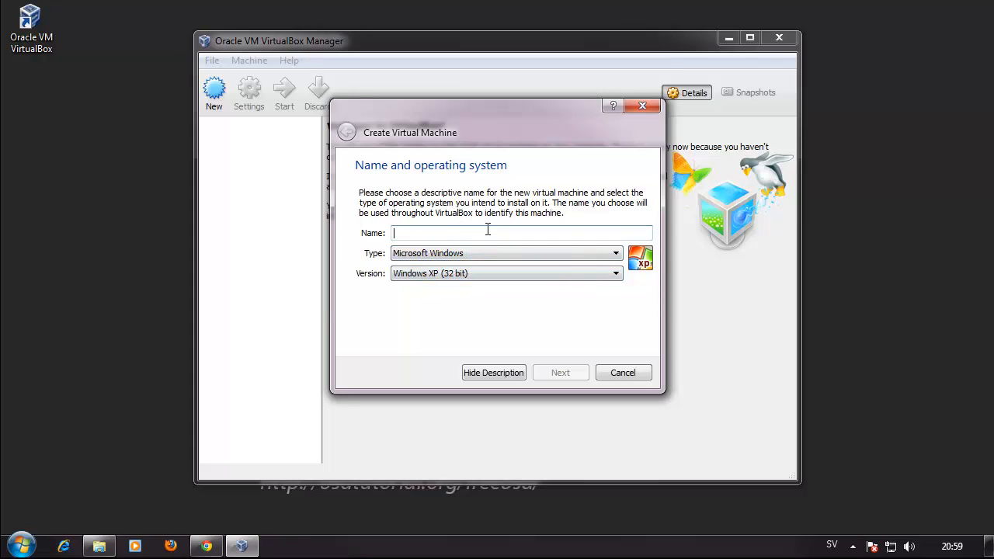
text(freebsd)
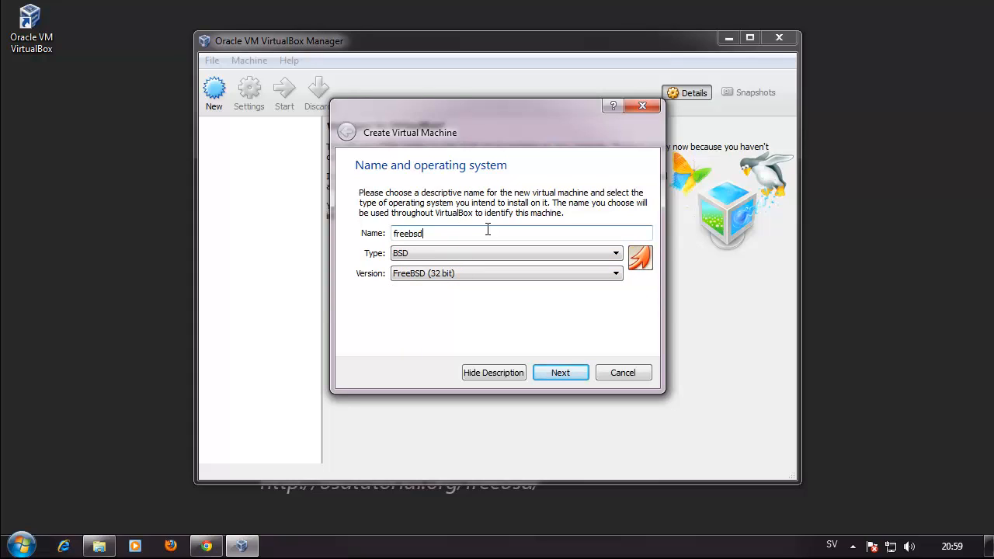
click(464, 273)
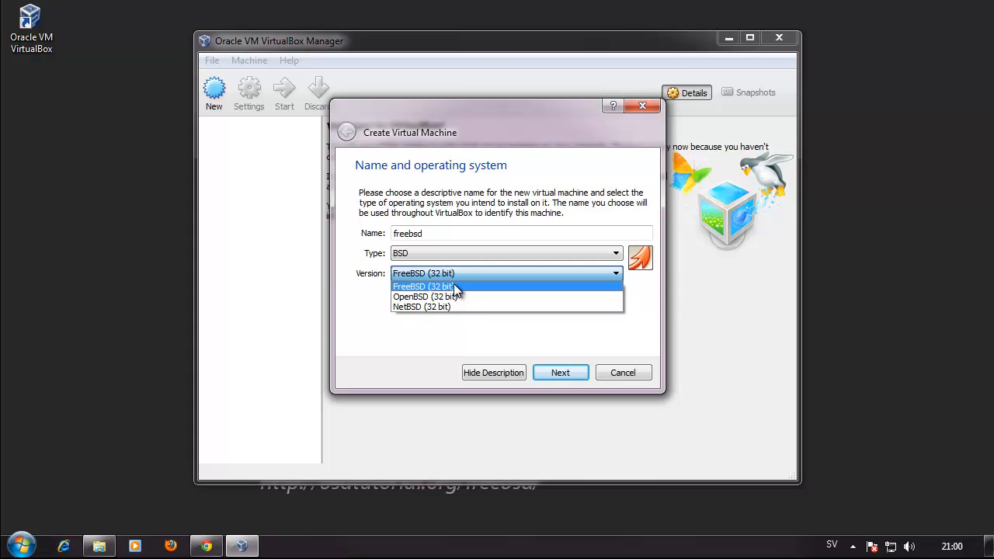
click(455, 287)
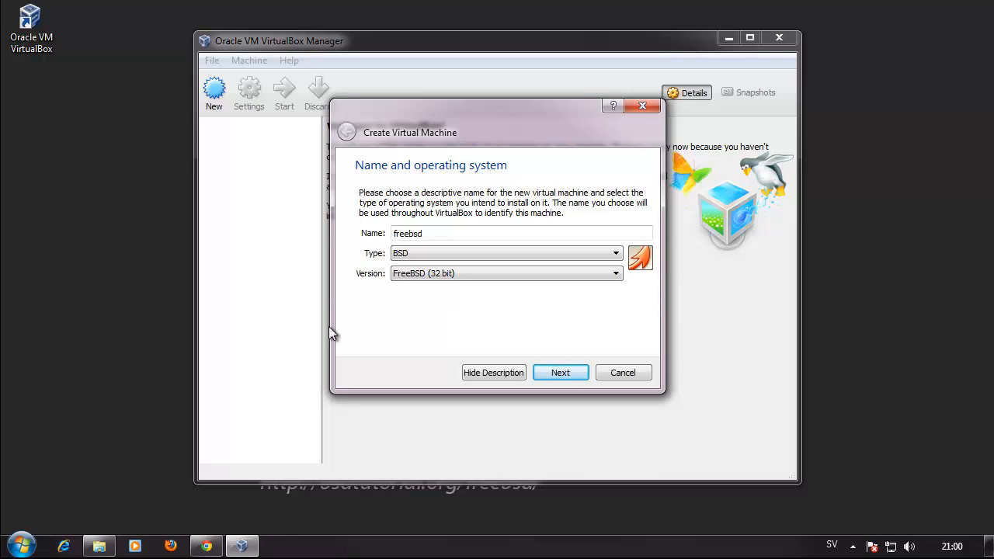
- Check the file name of the FreeBSD disc image in the downloads folder for its architecture
click(98, 545)
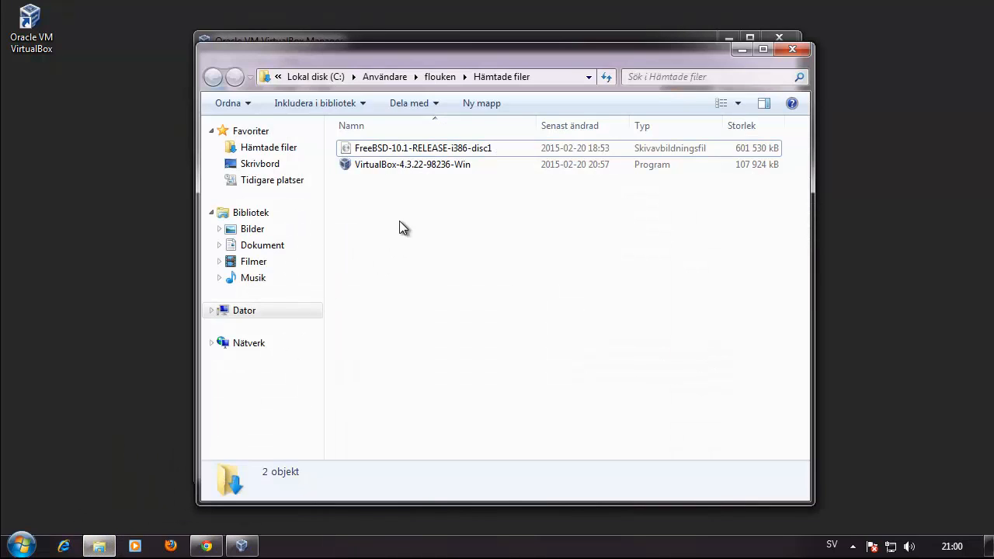
click(441, 149)
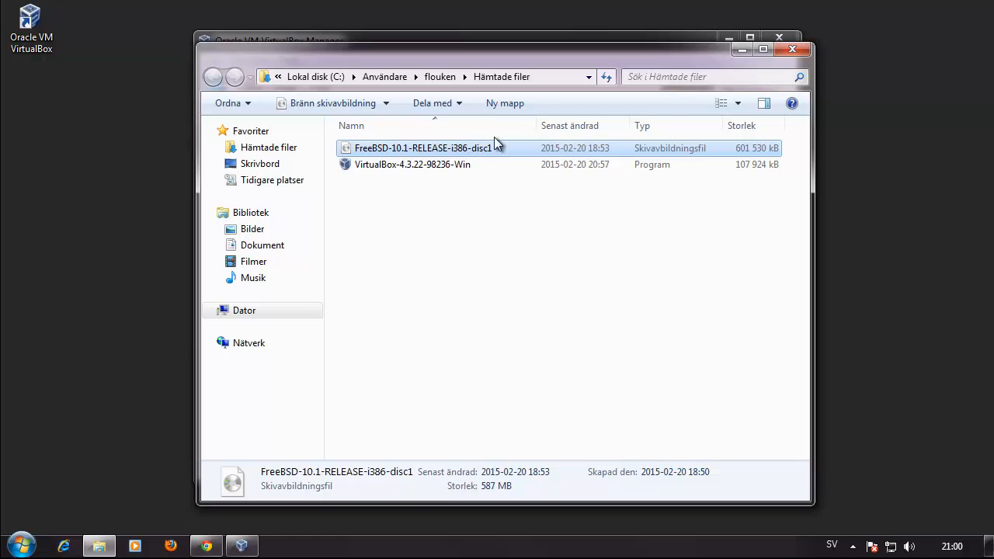
click(741, 51)
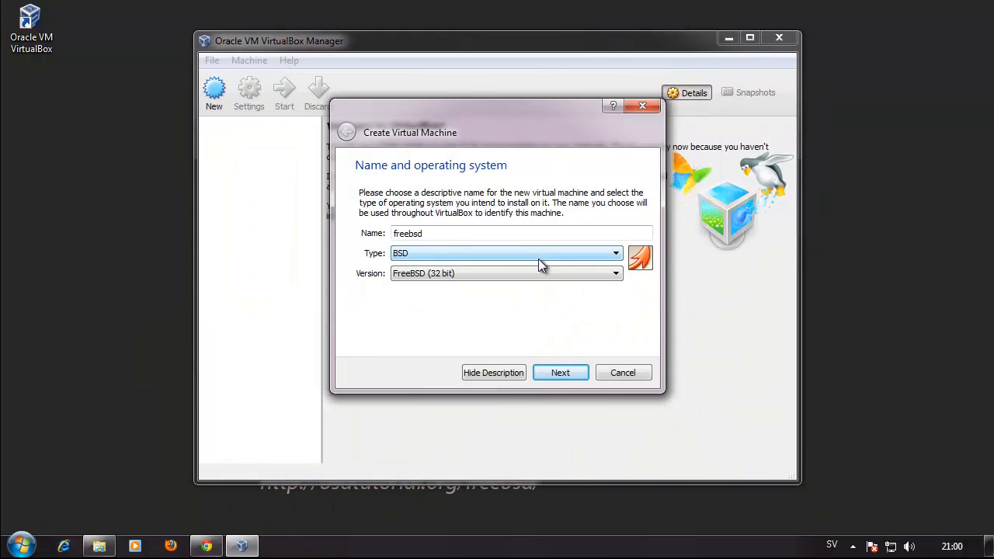
- Raise the virtual machine's memory allocation slightly and continue to the hard drive options
click(560, 373)
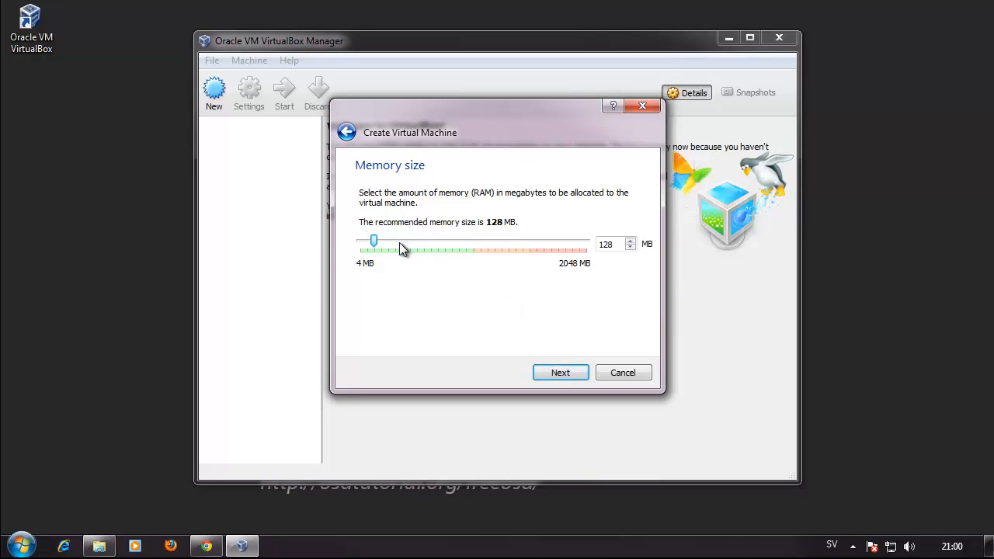
drag(380, 241, 390, 242)
click(557, 374)
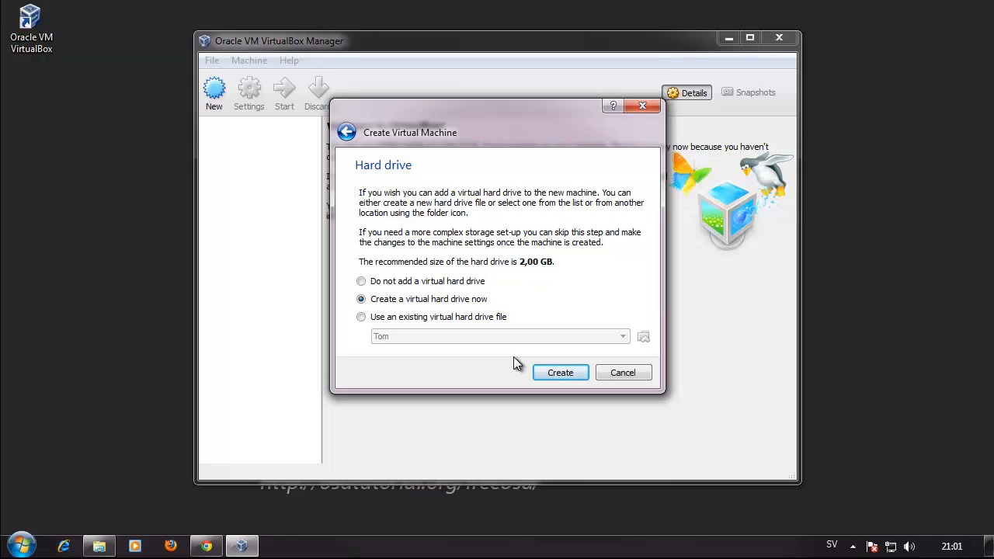
- Choose to create a new virtual hard drive now, as a dynamically allocated VDI disk image
click(559, 372)
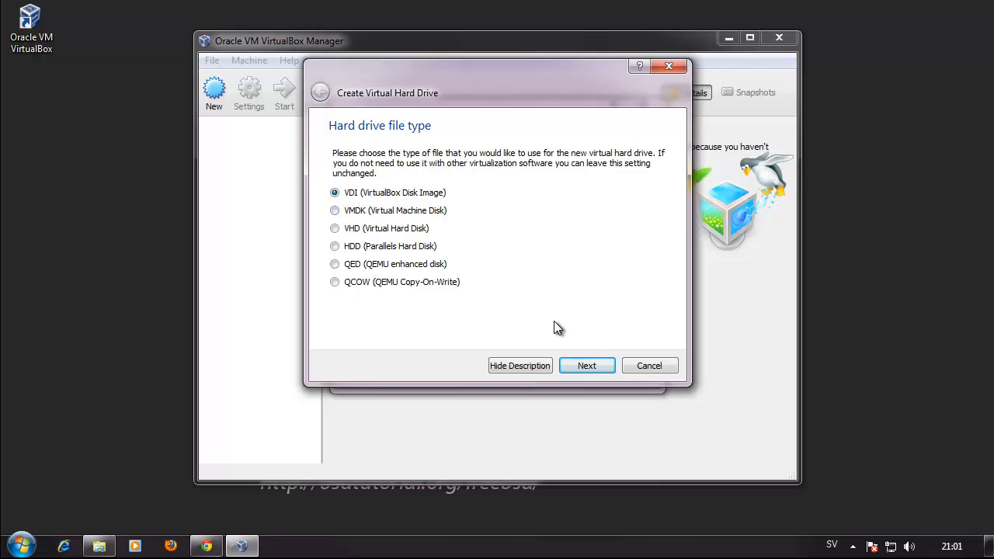
click(583, 366)
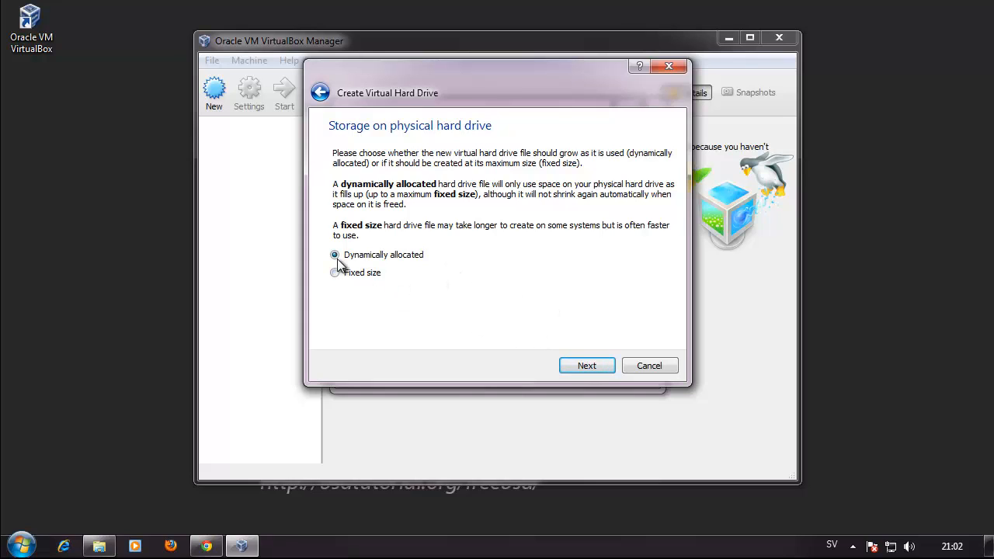
click(584, 367)
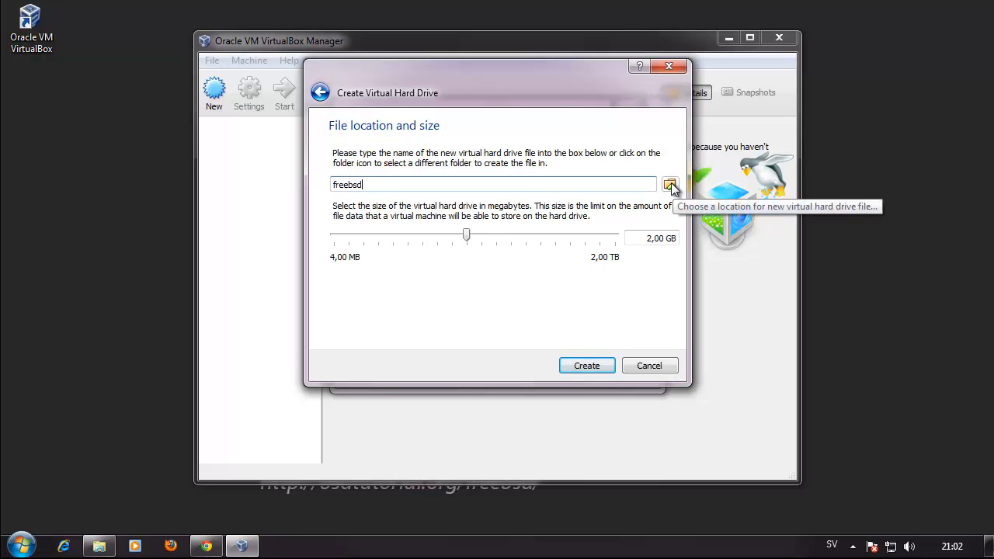
- Set the freebsd virtual hard drive's size to 20 GB and create the drive
mouse_move(464, 238)
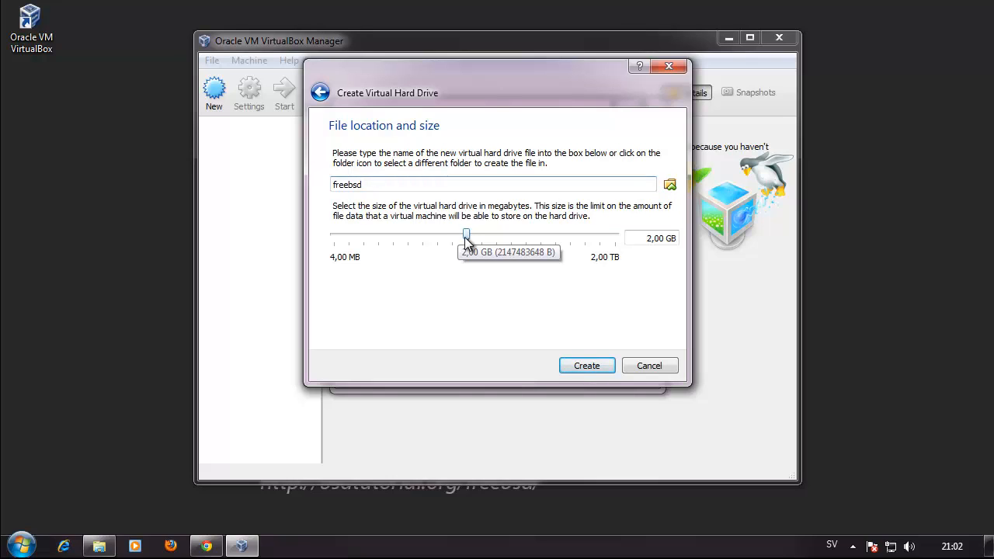
drag(466, 235, 519, 246)
click(657, 239)
double_click(657, 238)
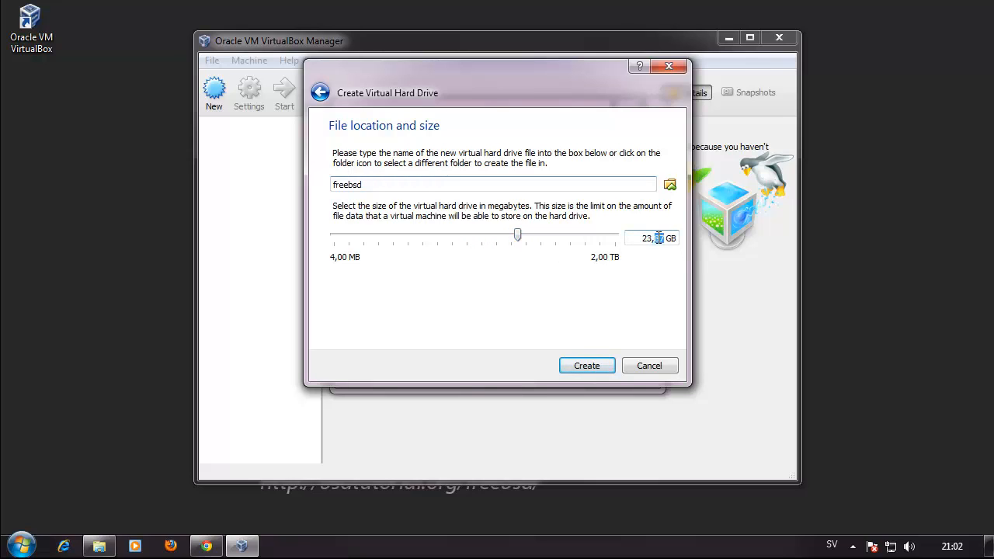
click(667, 238)
drag(665, 238, 629, 240)
text(20)
click(586, 367)
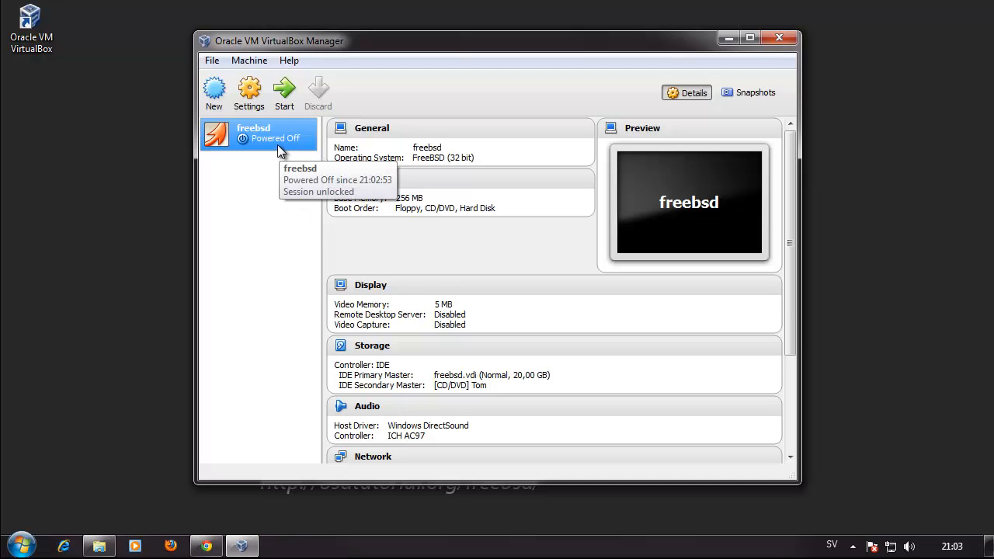
- Start the freebsd virtual machine with FreeBSD-10.1-RELEASE-i386-disc1 from the downloads folder as its start-up disk
click(283, 94)
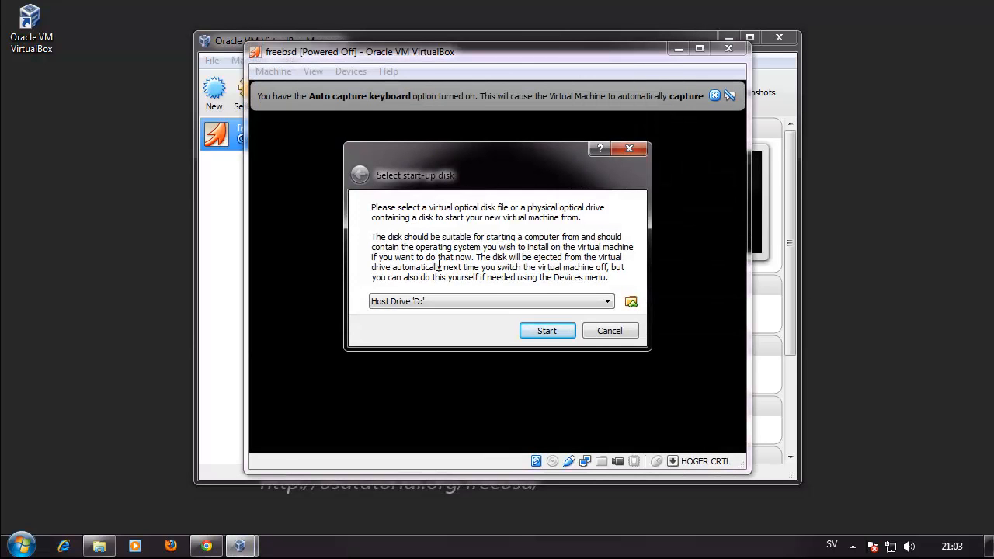
click(630, 302)
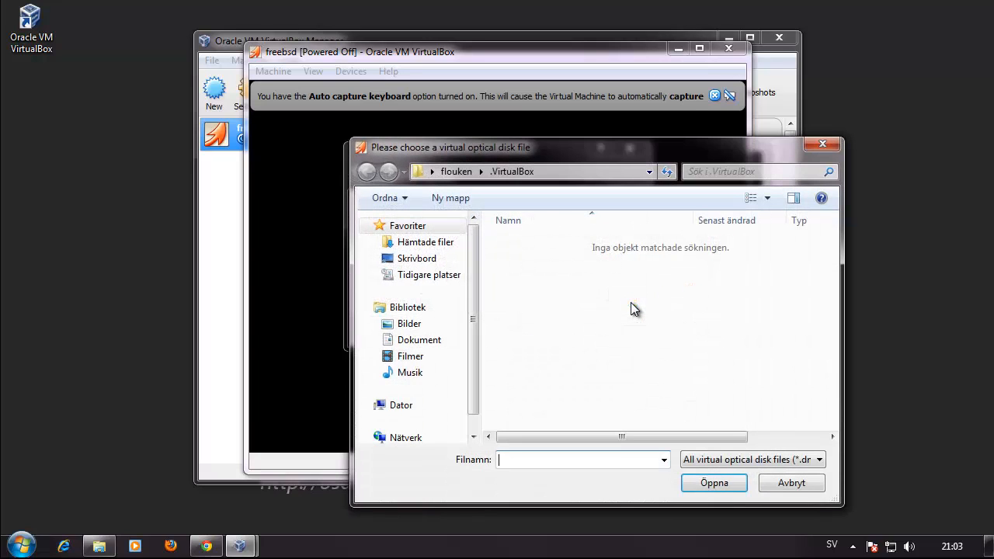
click(436, 246)
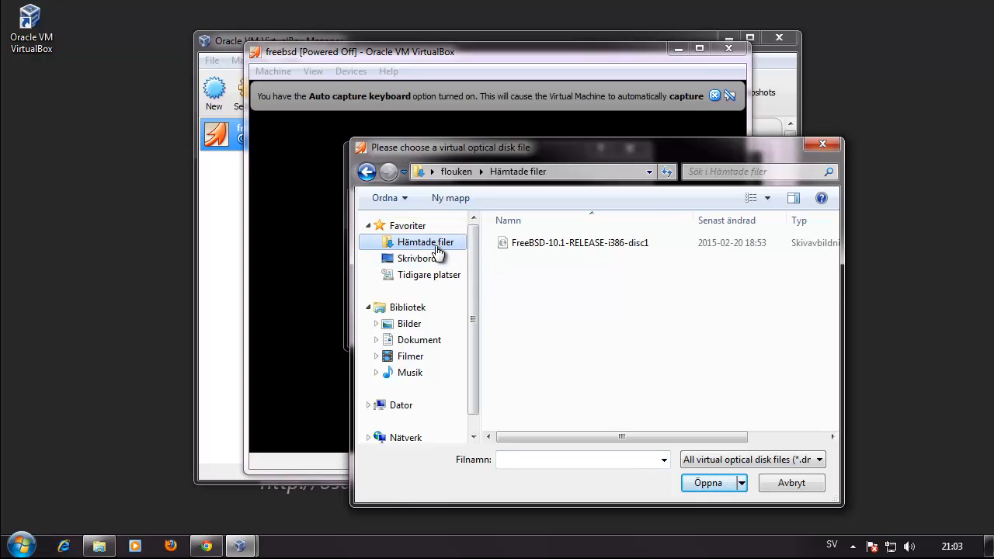
click(529, 245)
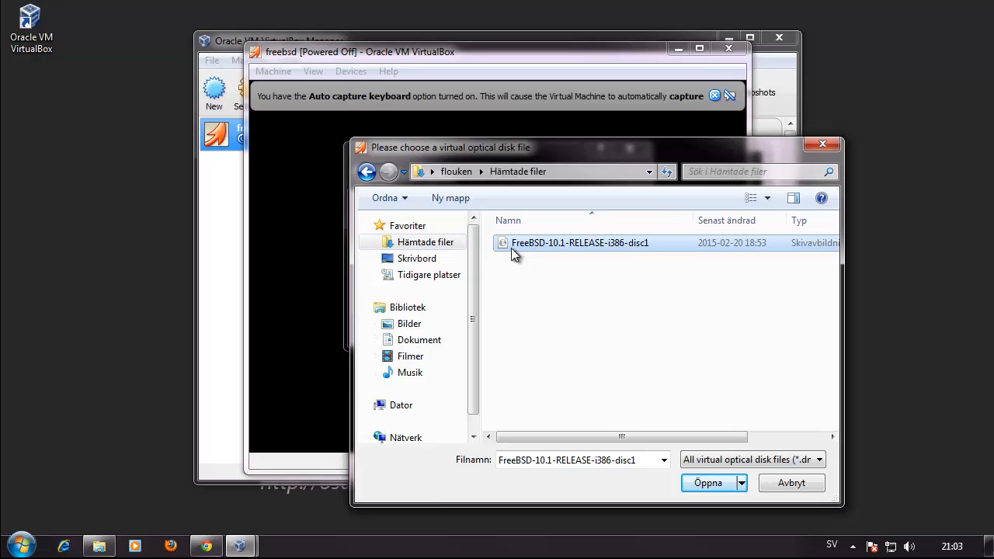
click(710, 483)
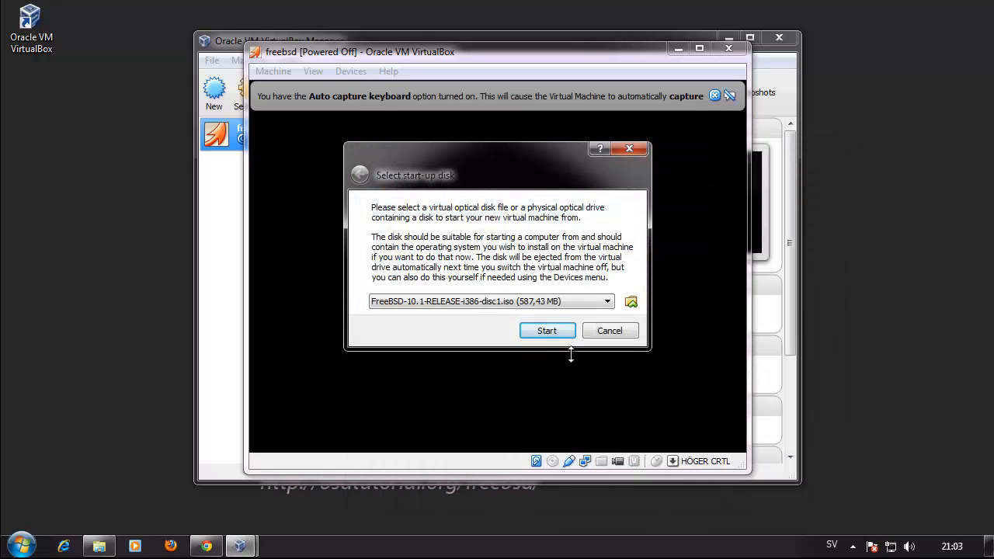
click(548, 332)
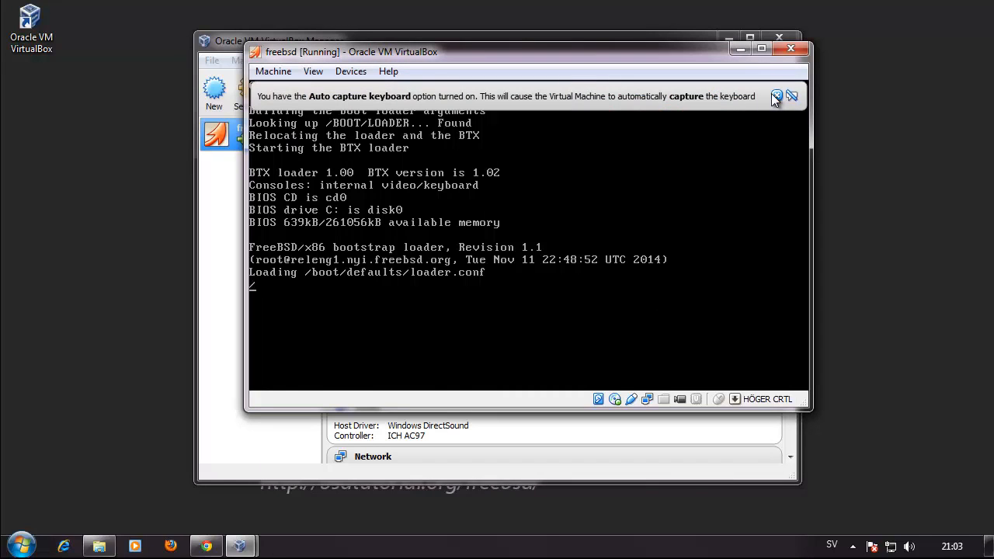
- Dismiss the keyboard capture and mouse integration notices, and check which disc is attached to the virtual optical drive
click(782, 96)
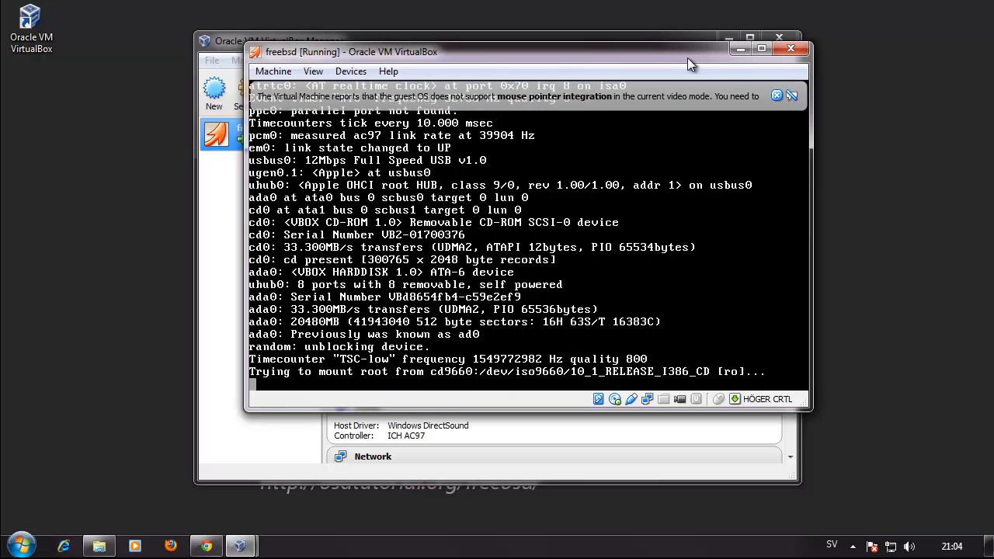
click(775, 97)
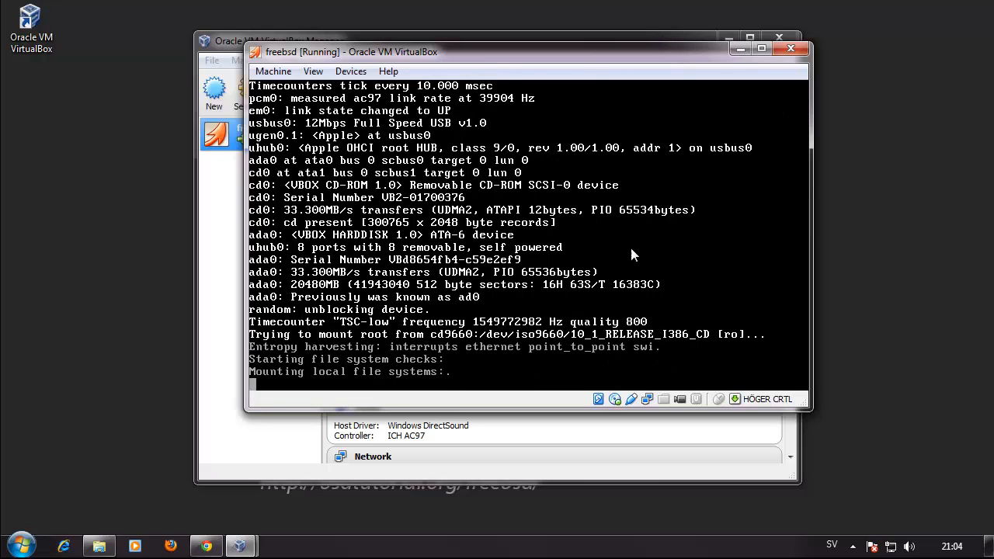
drag(518, 49, 504, 70)
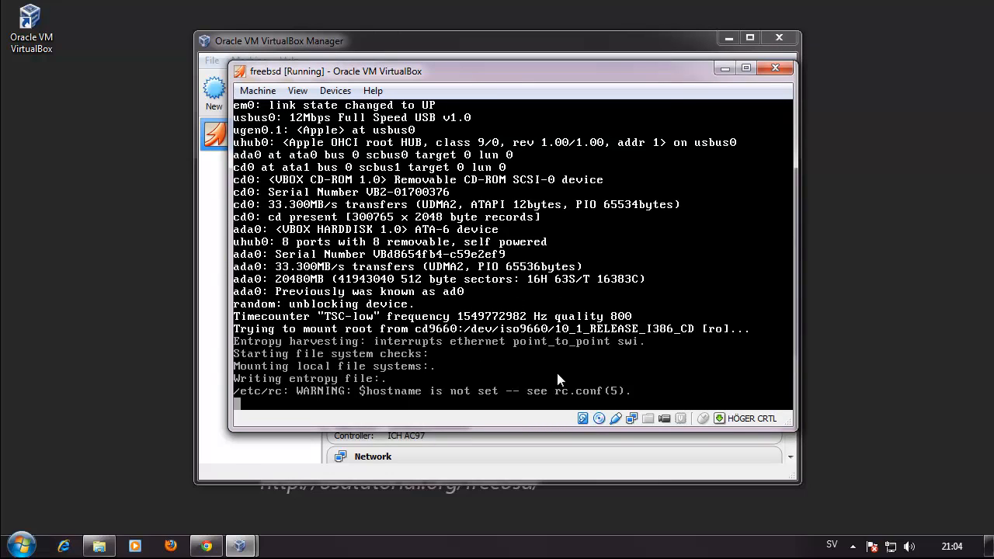
right_click(599, 420)
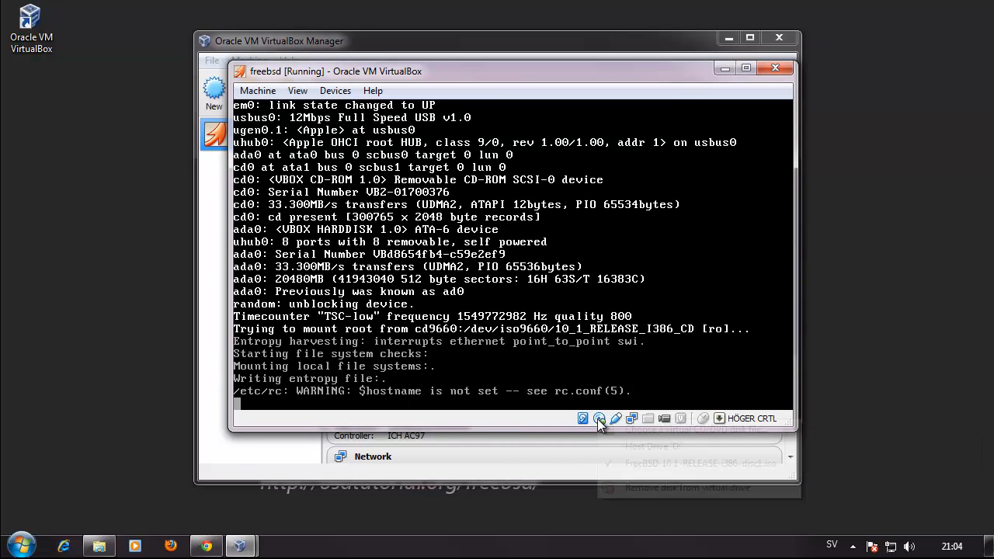
click(527, 420)
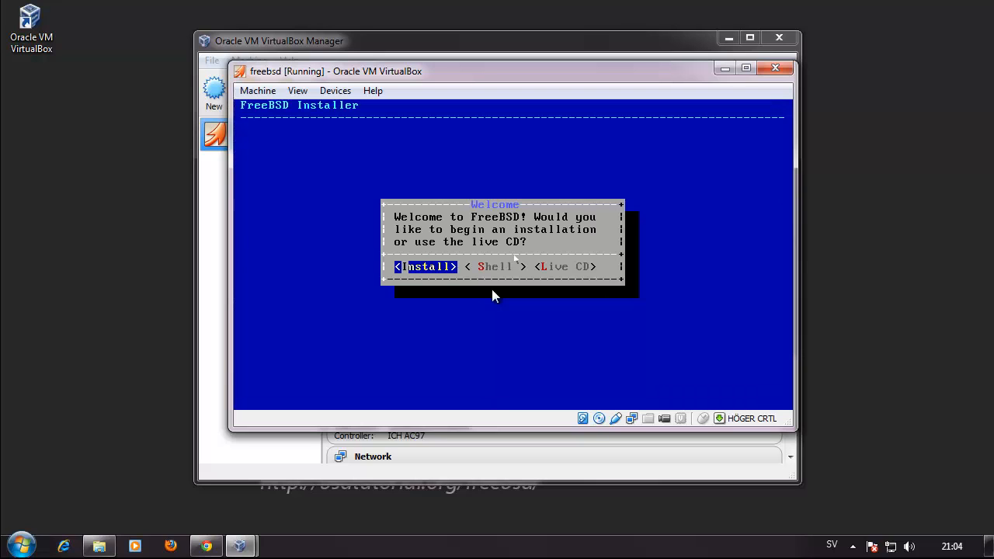
- Capture the mouse and keyboard in the virtual machine and highlight Install in the FreeBSD installer's welcome dialog
click(497, 299)
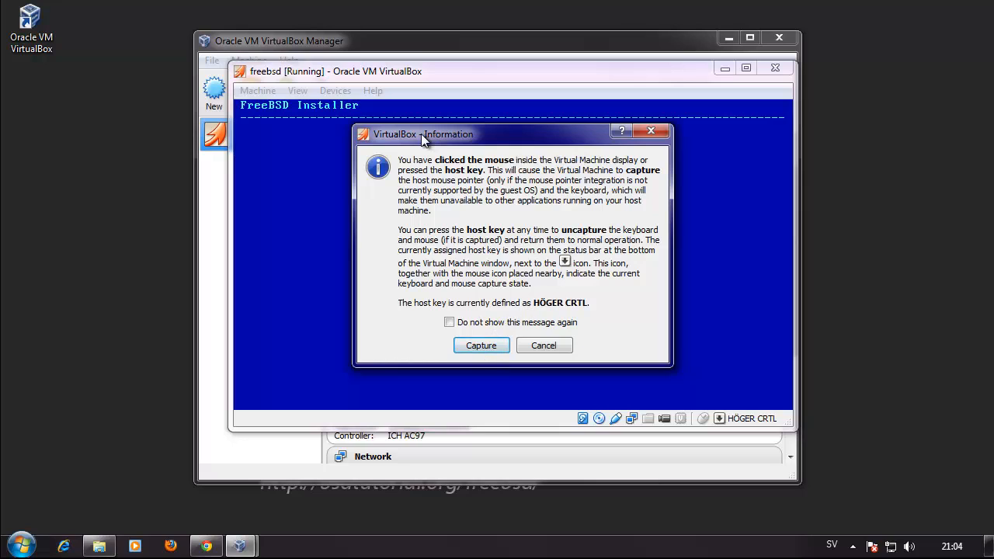
click(495, 345)
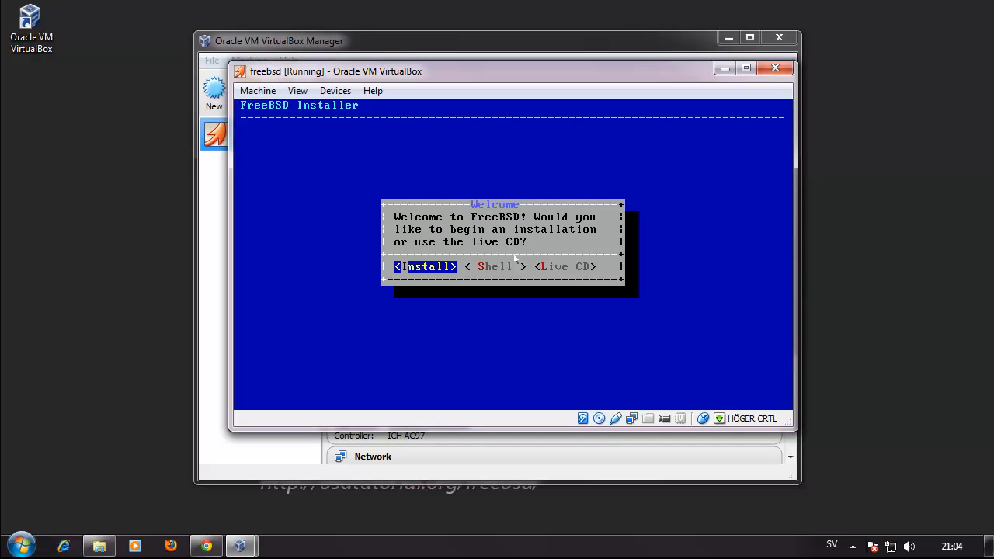
key(Left)
key(Right)
key(Right)
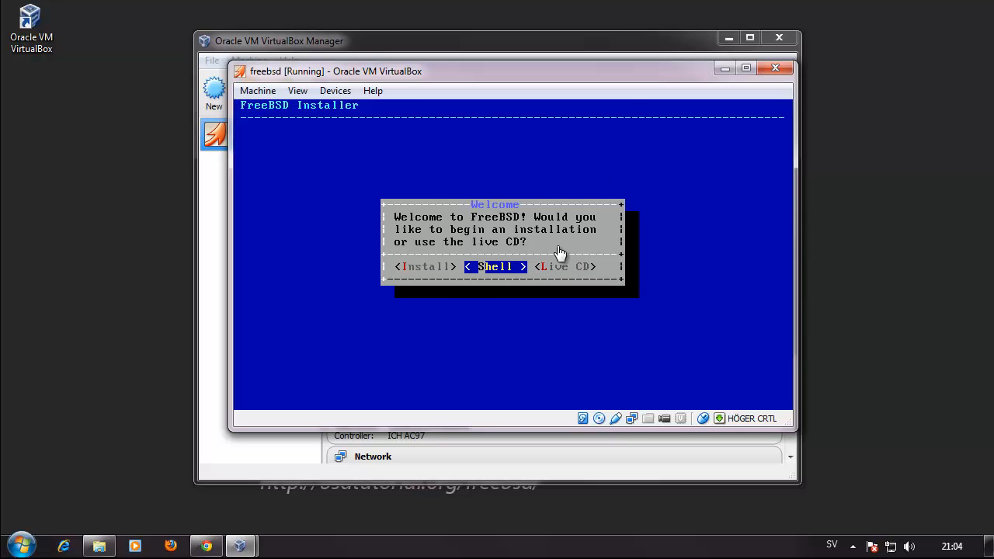
key(Left)
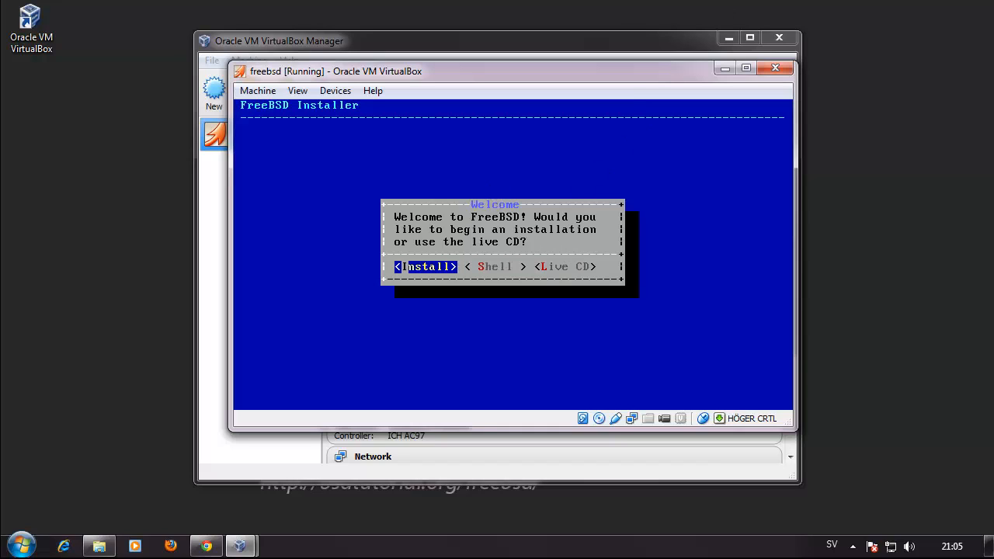